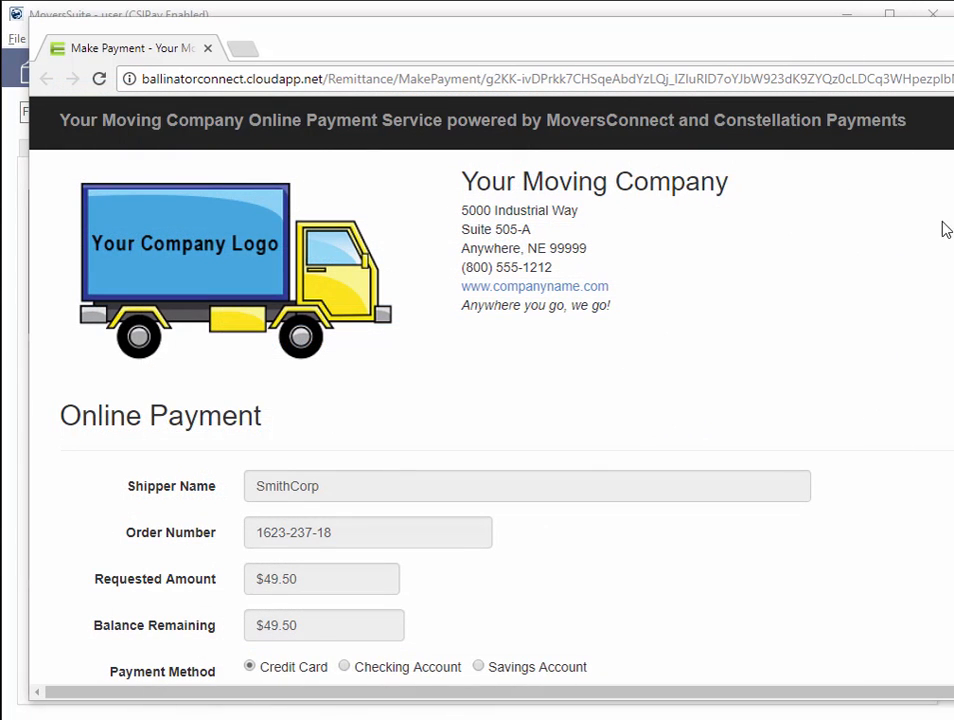
# Review the payment details on the online payment form and close the page.
pyautogui.scroll(-3, 693, 390)
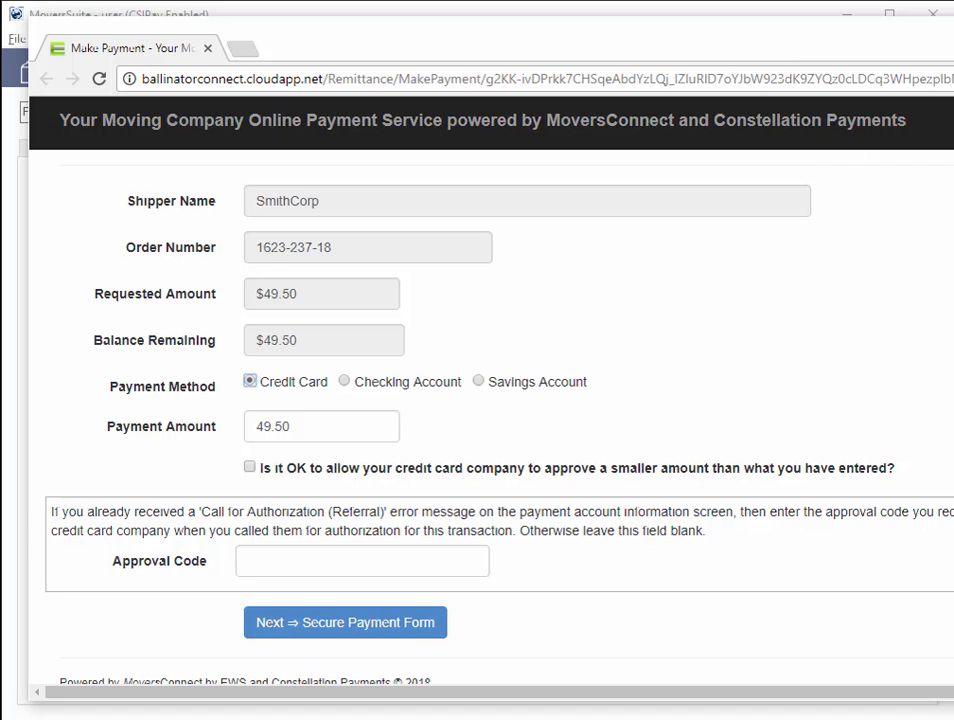
pyautogui.hotkey('ctrl', 'w')
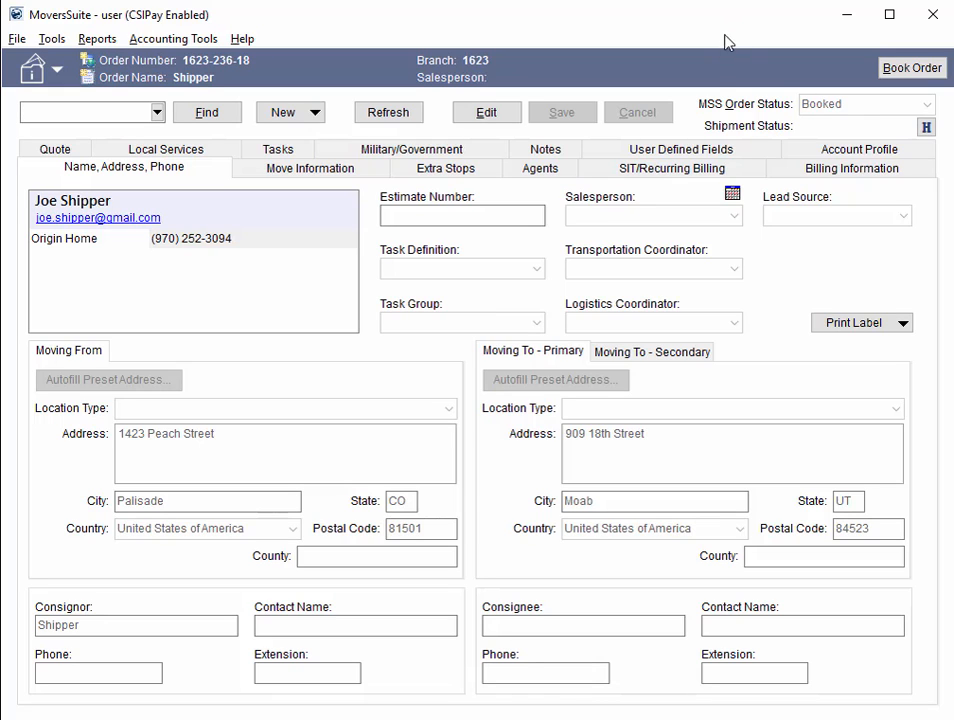
# Enable Use Online Payment in the payment setup of the order's Storage Billing record and save the order.
pyautogui.click(686, 170)
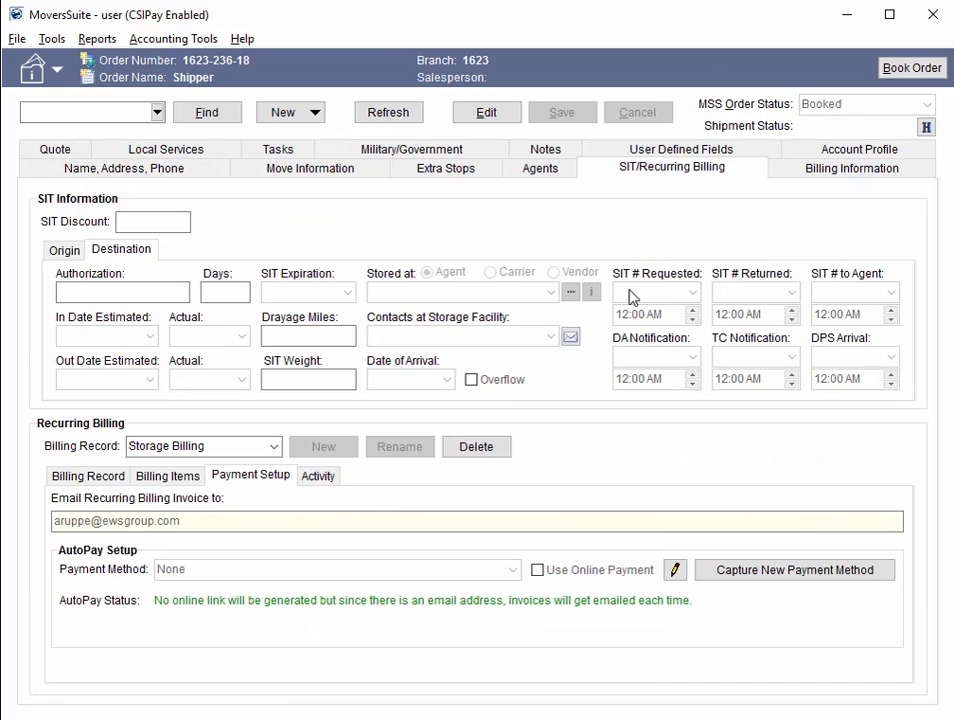
pyautogui.click(460, 521)
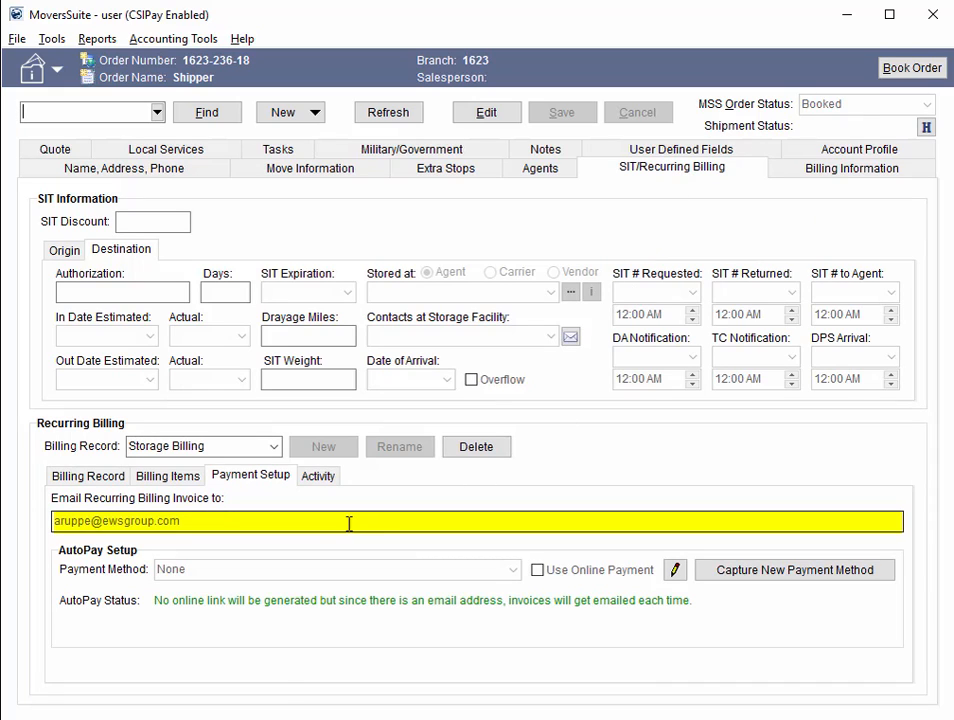
pyautogui.click(486, 114)
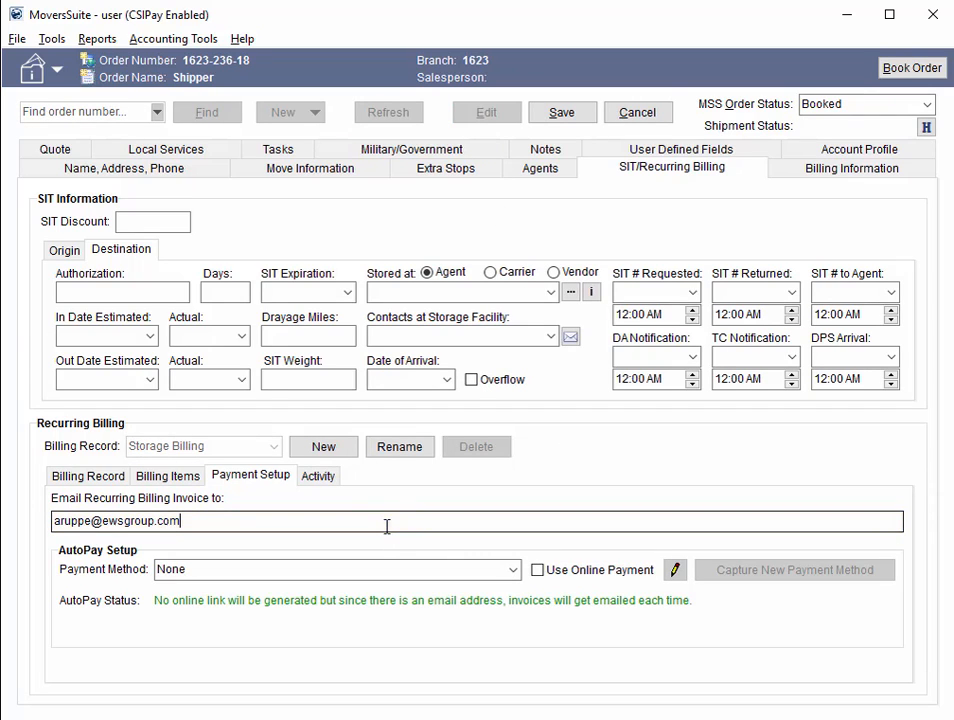
pyautogui.click(538, 571)
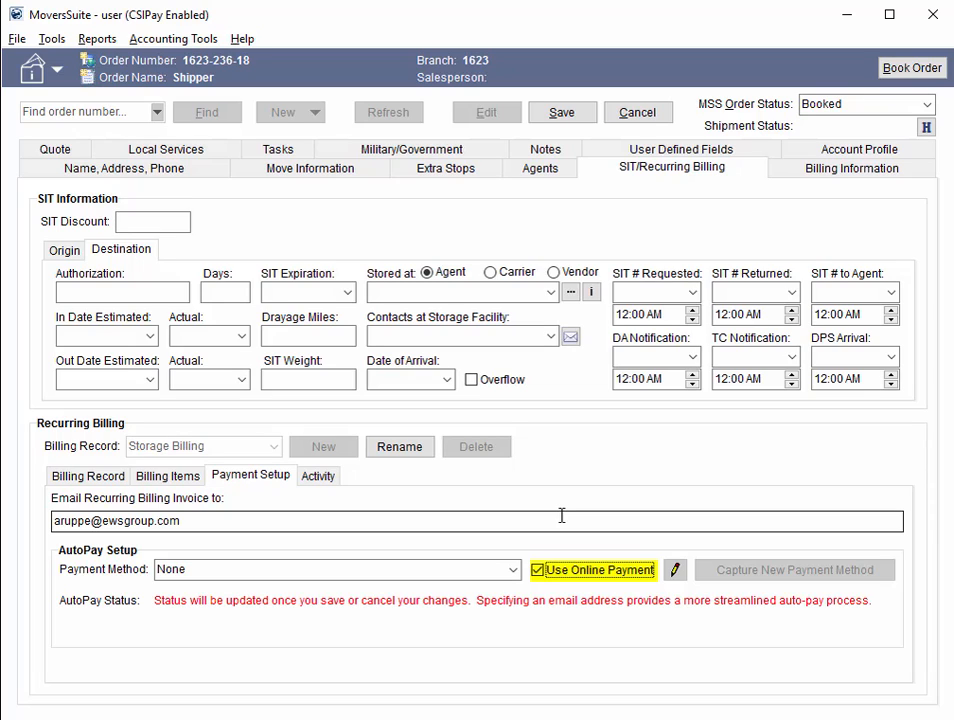
pyautogui.click(562, 112)
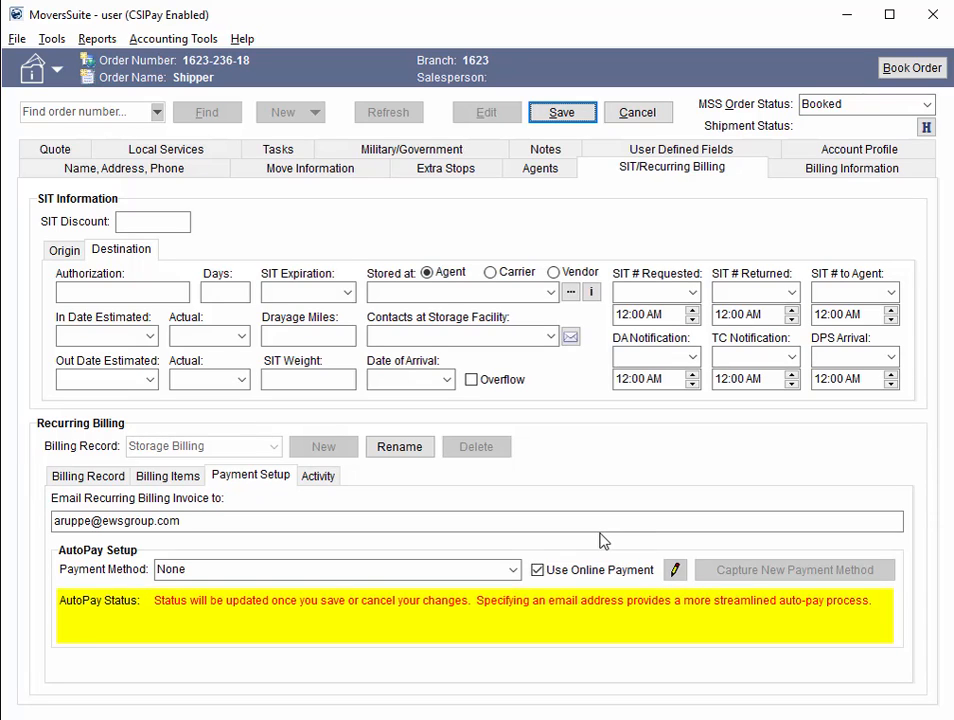
pyautogui.click(585, 122)
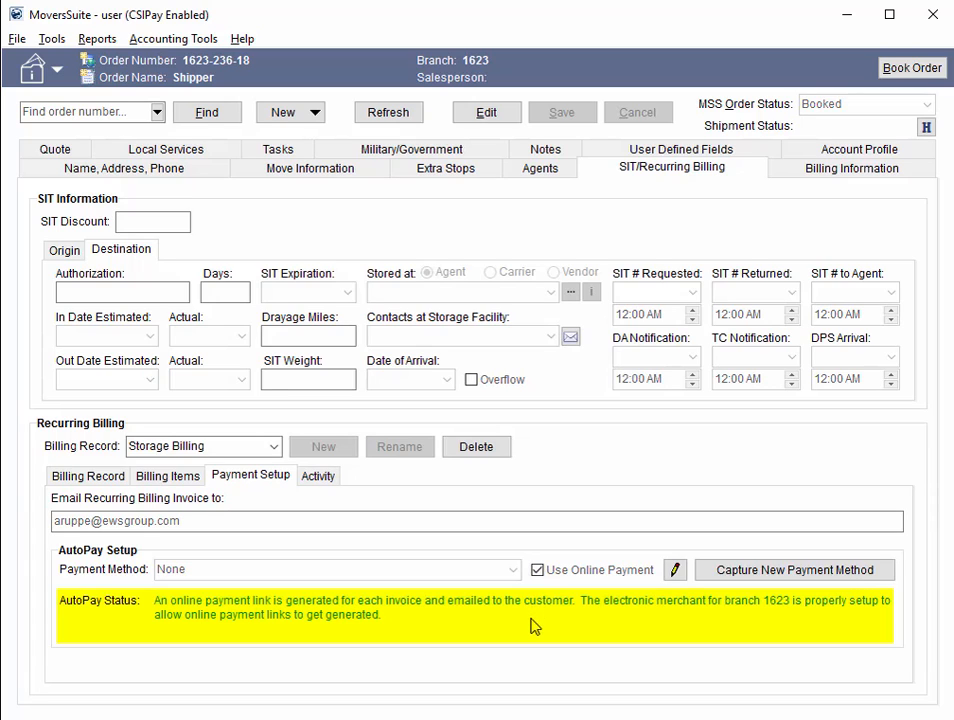
# Find and open the SmithCorp order by its order number.
pyautogui.click(140, 113)
pyautogui.write('1623')
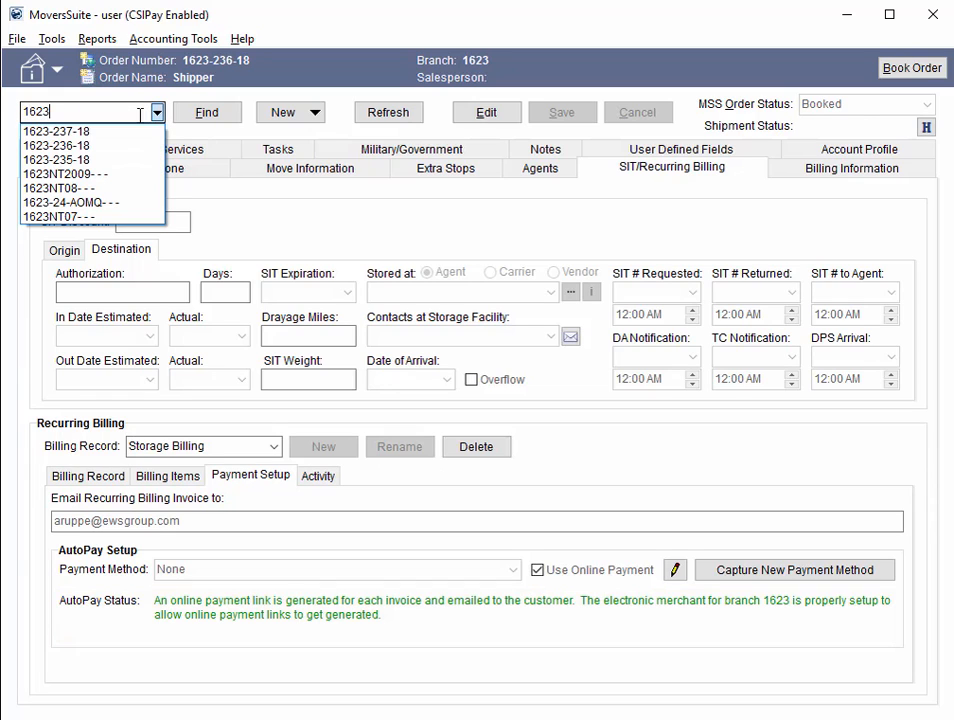
pyautogui.press('Down')
pyautogui.press('Return')
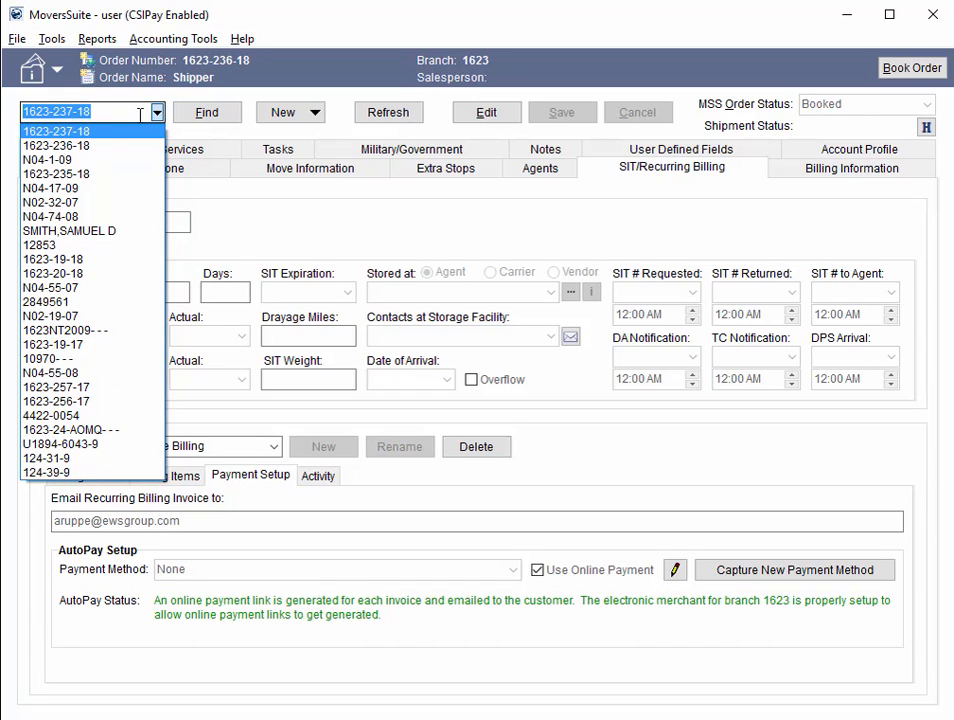
pyautogui.click(218, 107)
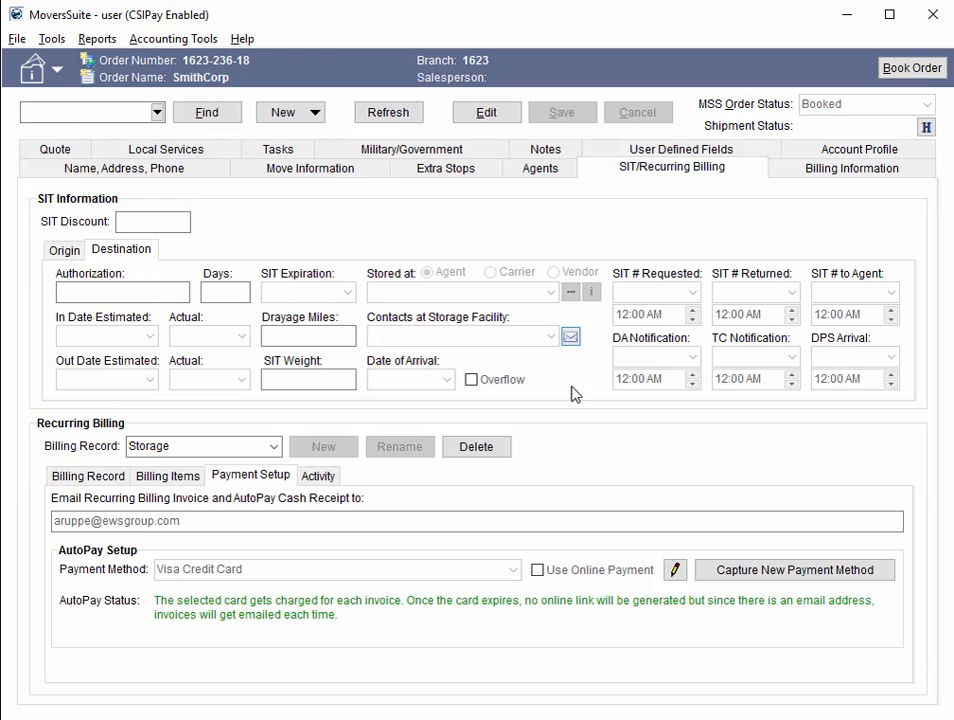
# Enable Use Online Payment alongside the Visa Credit Card method on the Storage billing record and save the order.
pyautogui.click(494, 116)
pyautogui.click(538, 570)
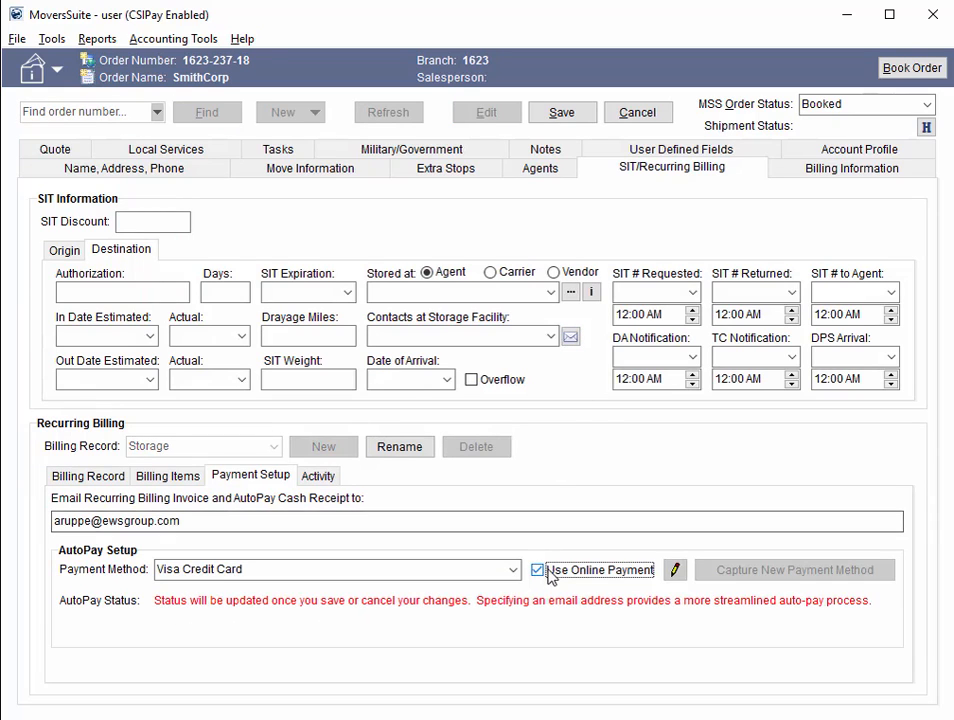
pyautogui.click(560, 113)
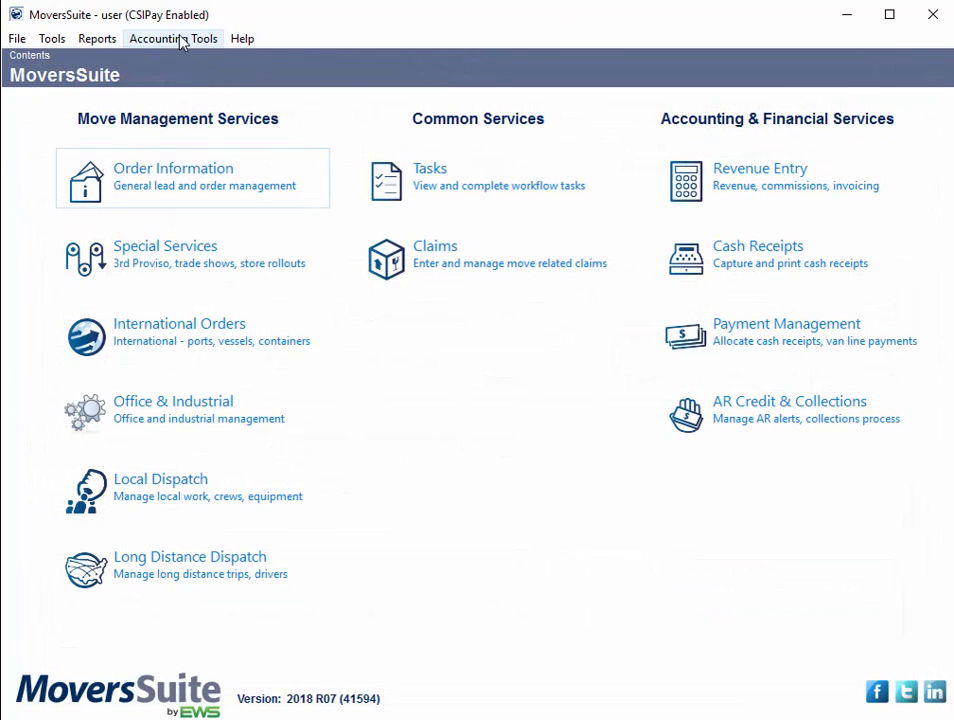
# Open Recurring Billing Management and view the online payments of the 2/27/2010 to 3/31/2010 Perm Storage run.
pyautogui.click(178, 40)
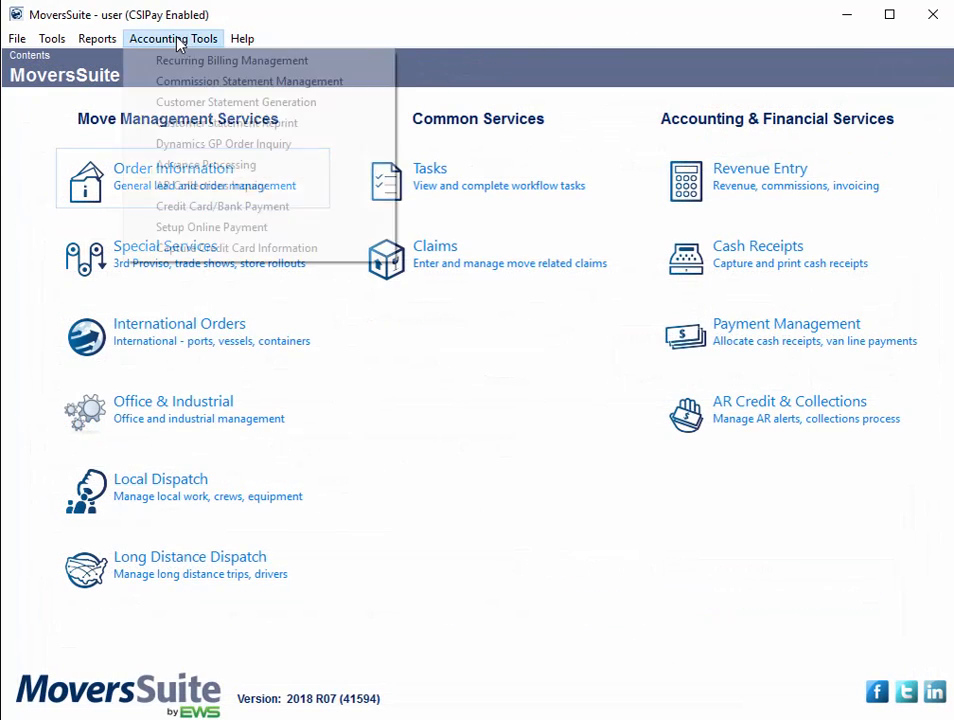
pyautogui.click(190, 62)
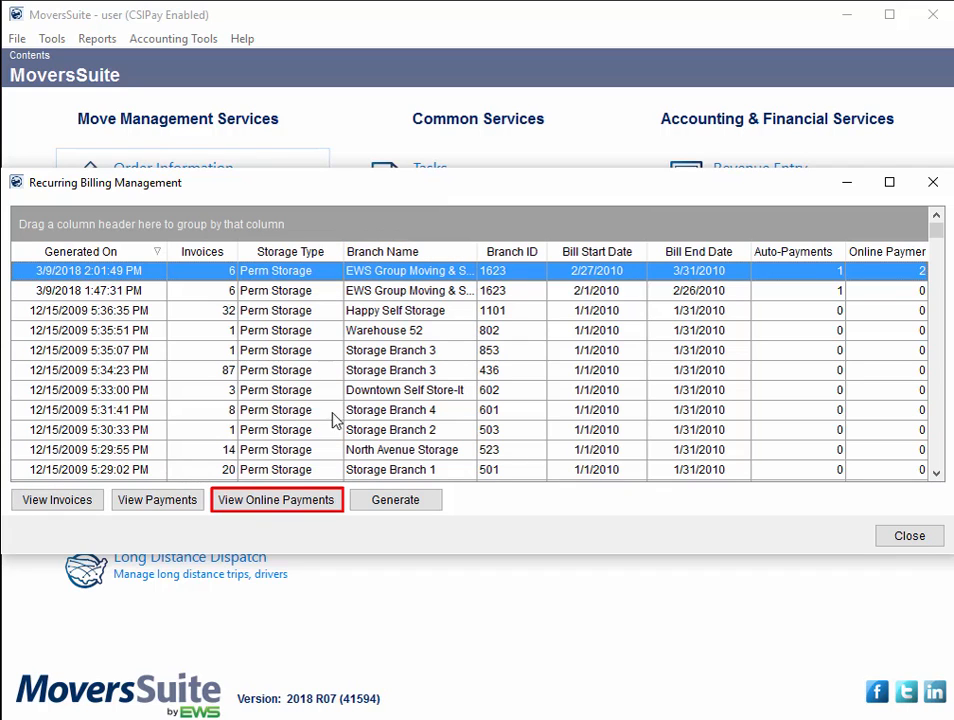
pyautogui.click(301, 510)
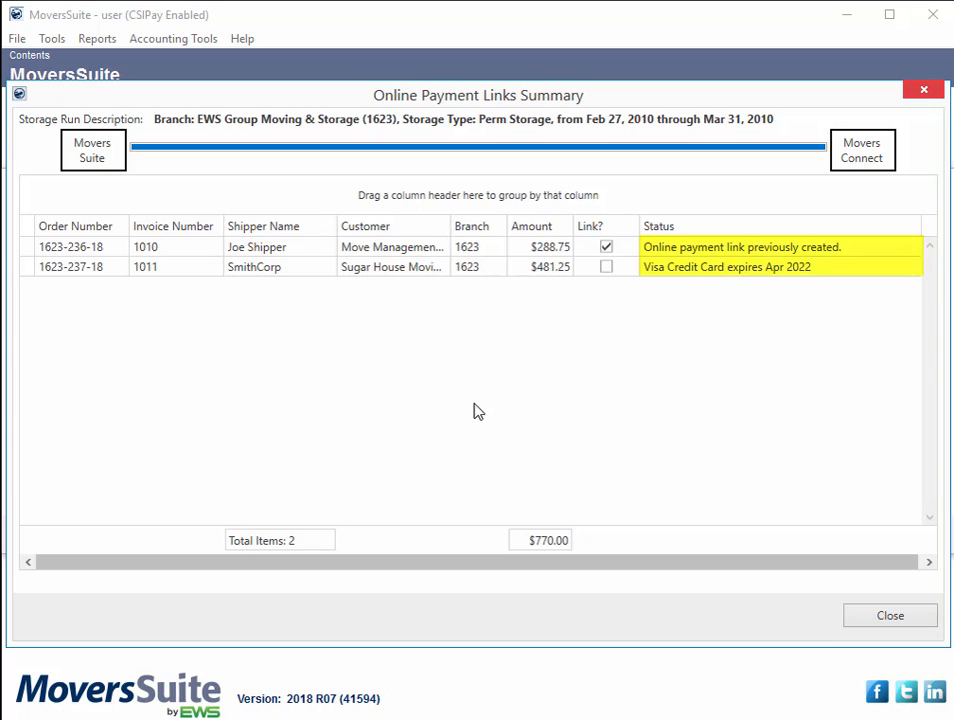
# Check the actions available for both payment links, preview the first order's online payment link email, and dismiss the email and summary.
pyautogui.click(382, 268)
pyautogui.rightClick(382, 270)
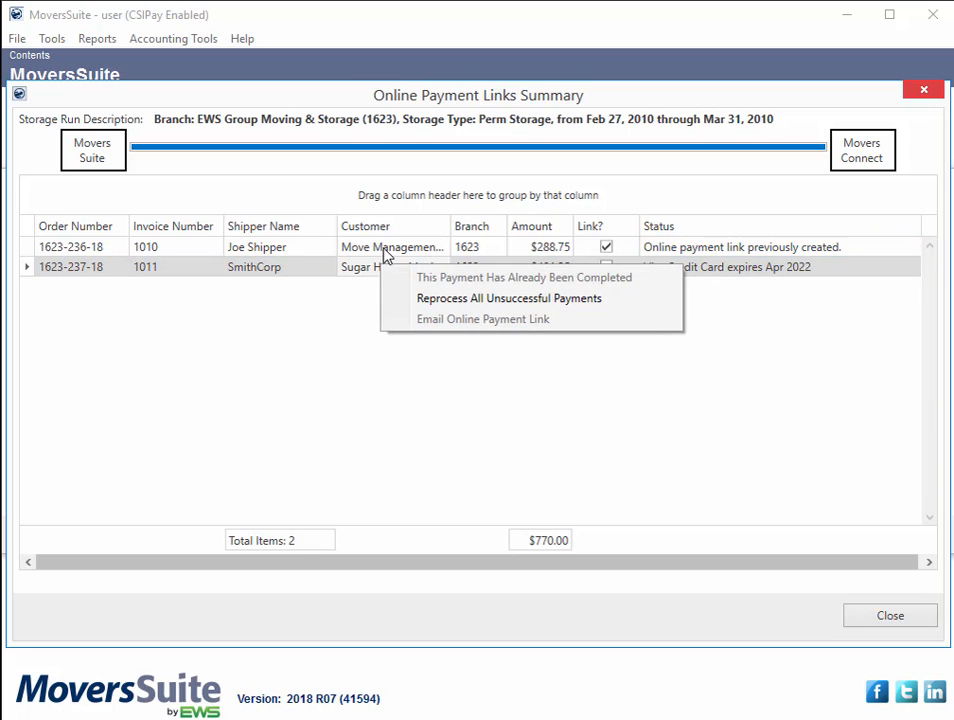
pyautogui.rightClick(386, 252)
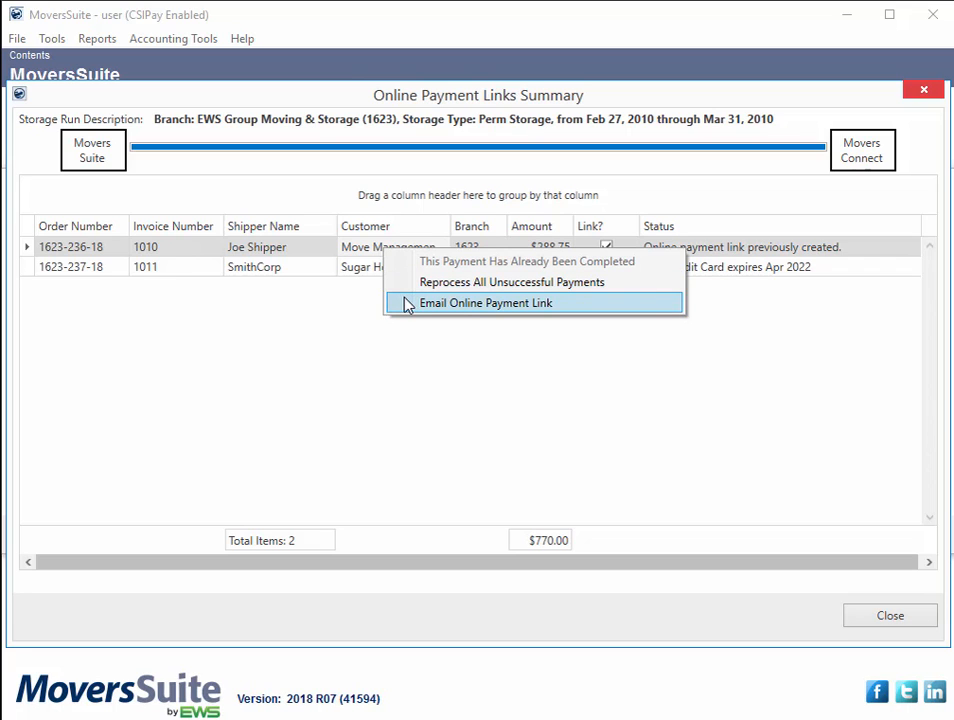
pyautogui.click(408, 305)
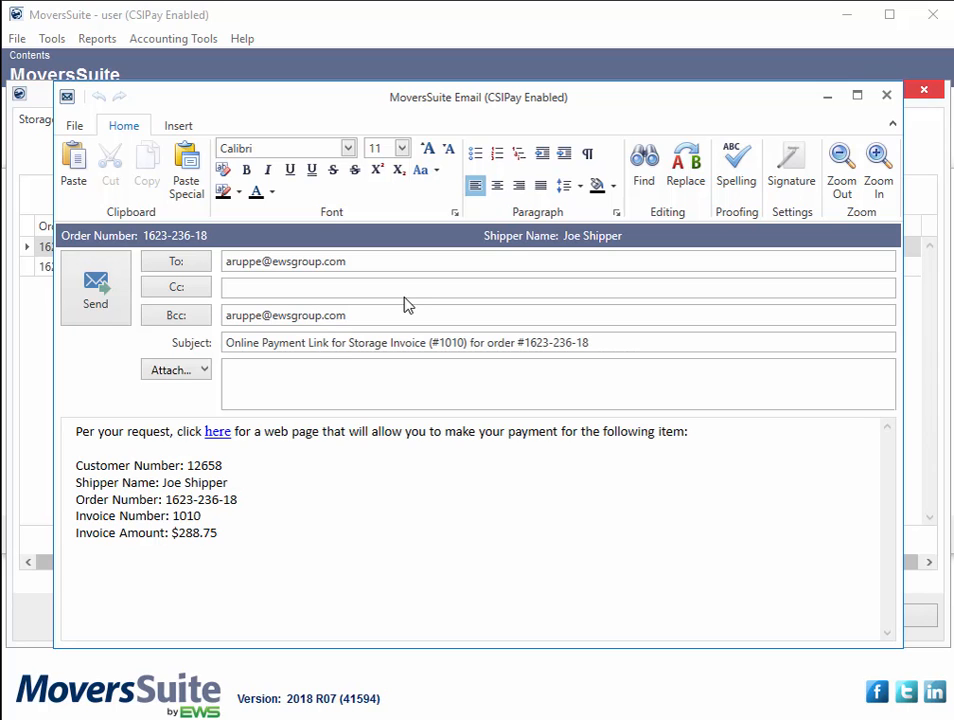
pyautogui.click(832, 99)
pyautogui.click(921, 91)
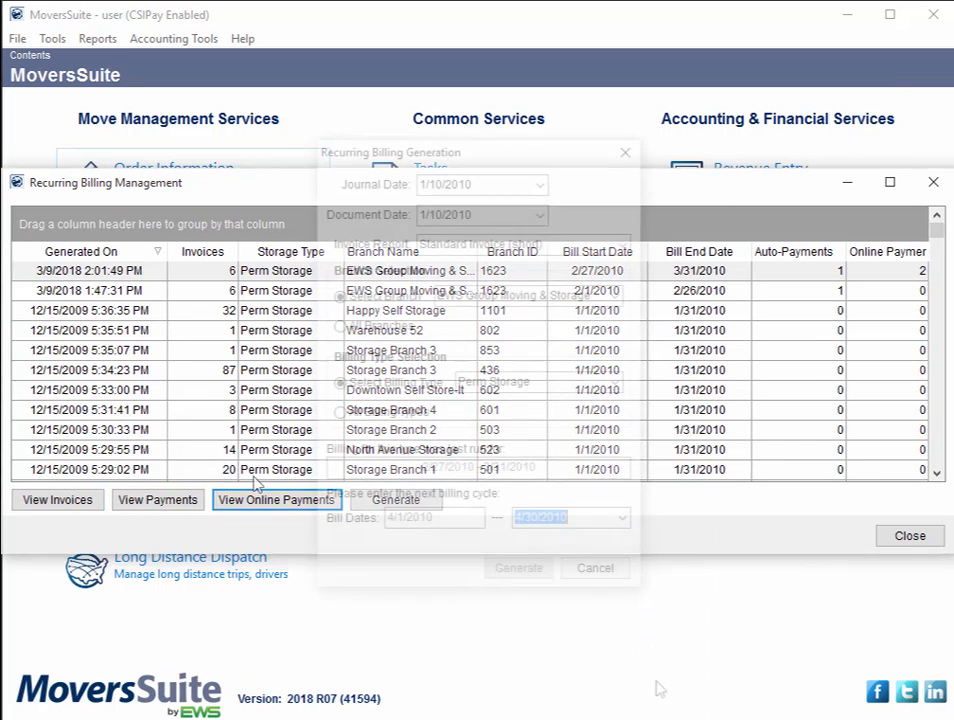
# Generate Perm Storage recurring billing for EWS Group Moving & Storage from 4/1/2010 to 4/30/2010 and dismiss the resulting invoice and payment windows.
pyautogui.click(532, 578)
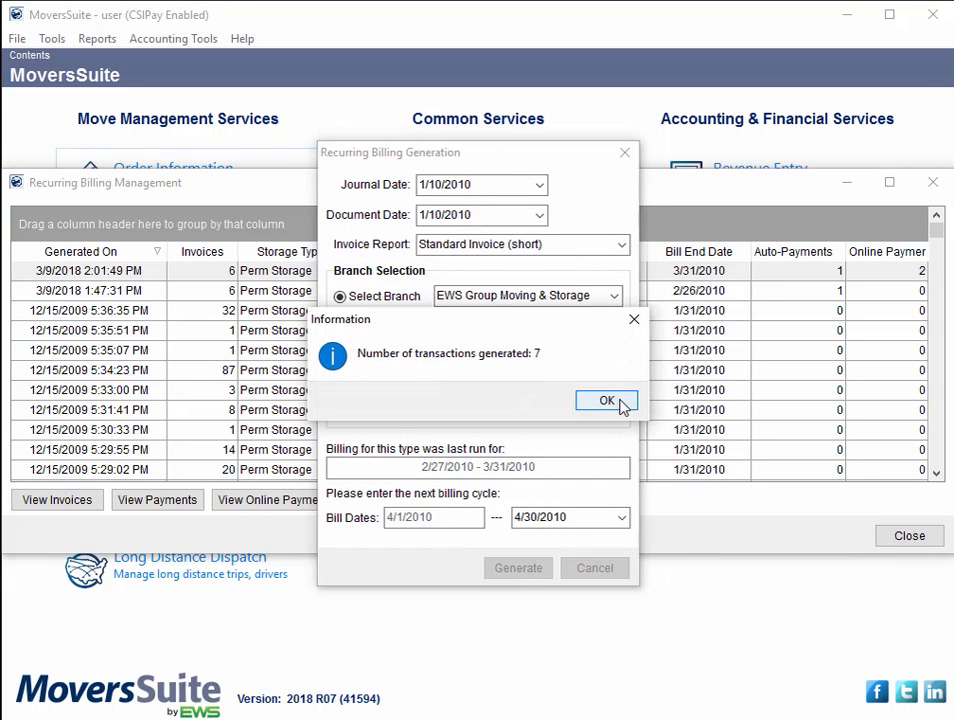
pyautogui.click(607, 401)
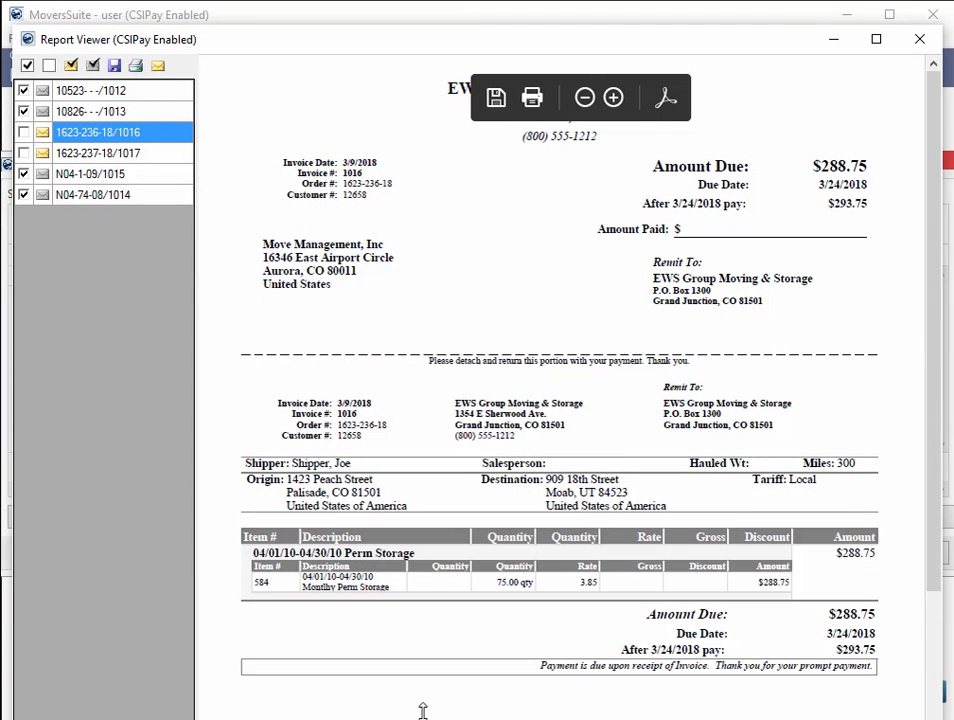
pyautogui.moveTo(424, 711); pyautogui.dragTo(421, 699)
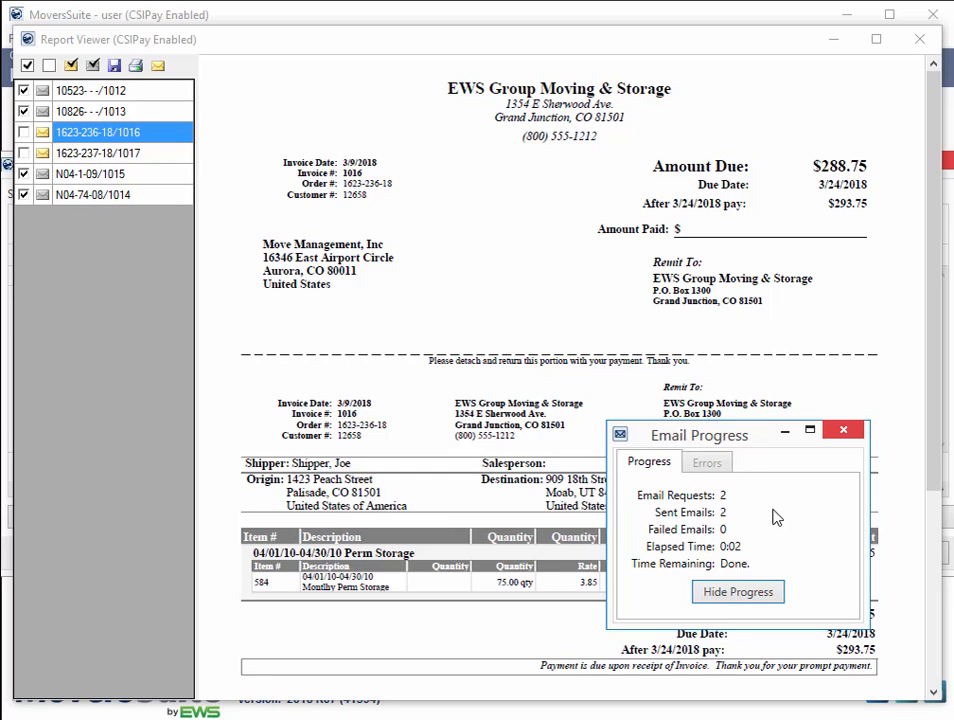
pyautogui.click(760, 594)
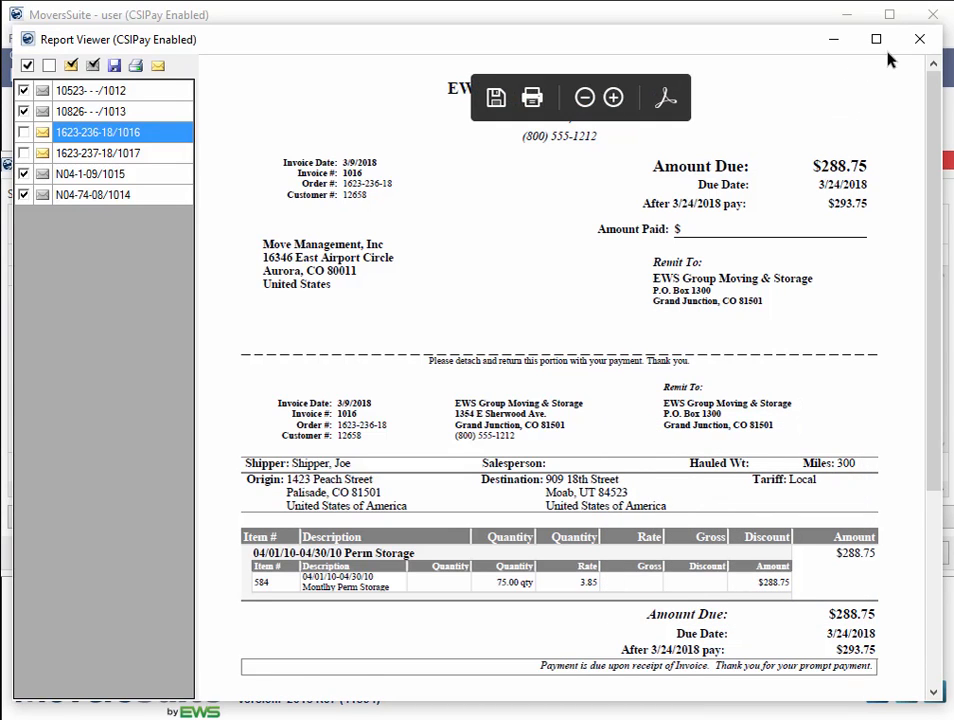
pyautogui.click(843, 49)
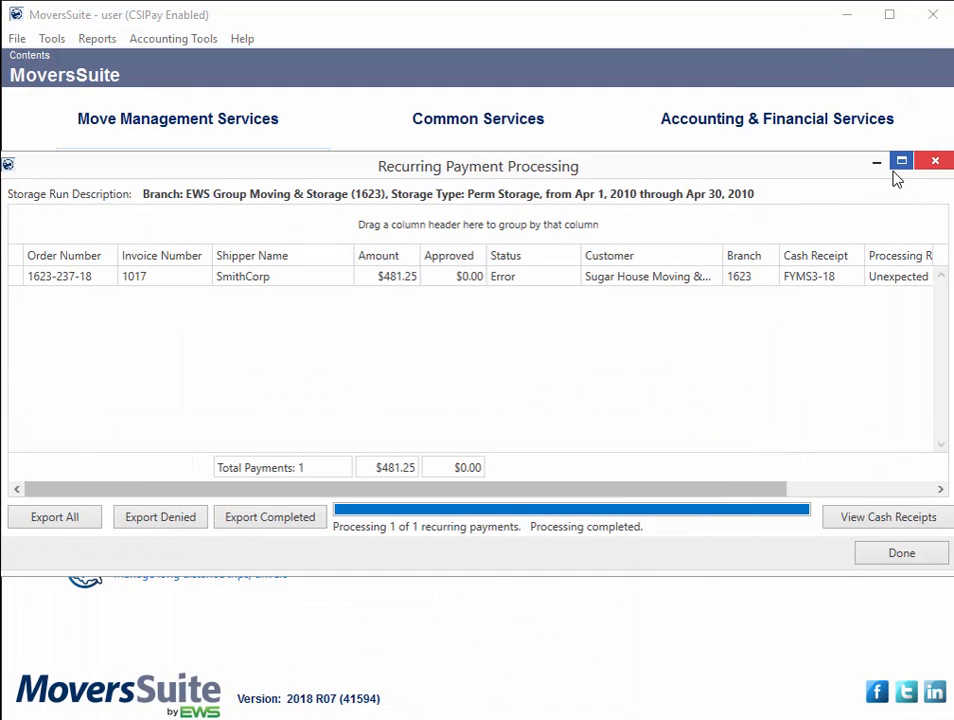
pyautogui.click(877, 164)
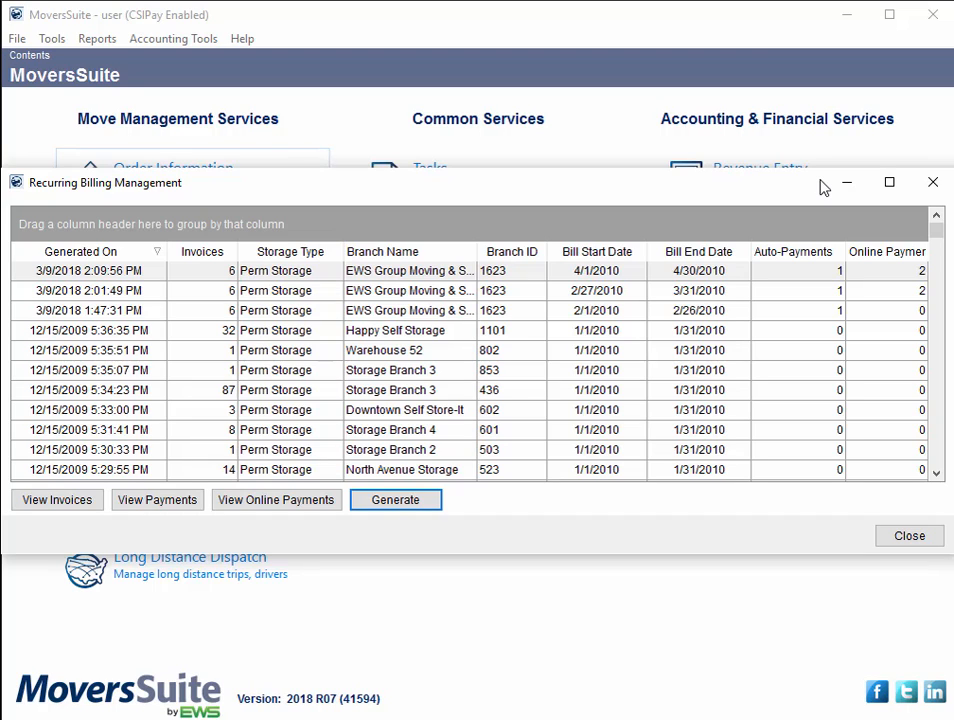
# Open the online payment page from the newest billing run's link email and select automatic use of the payment method for future recurring invoices.
pyautogui.click(549, 272)
pyautogui.click(334, 500)
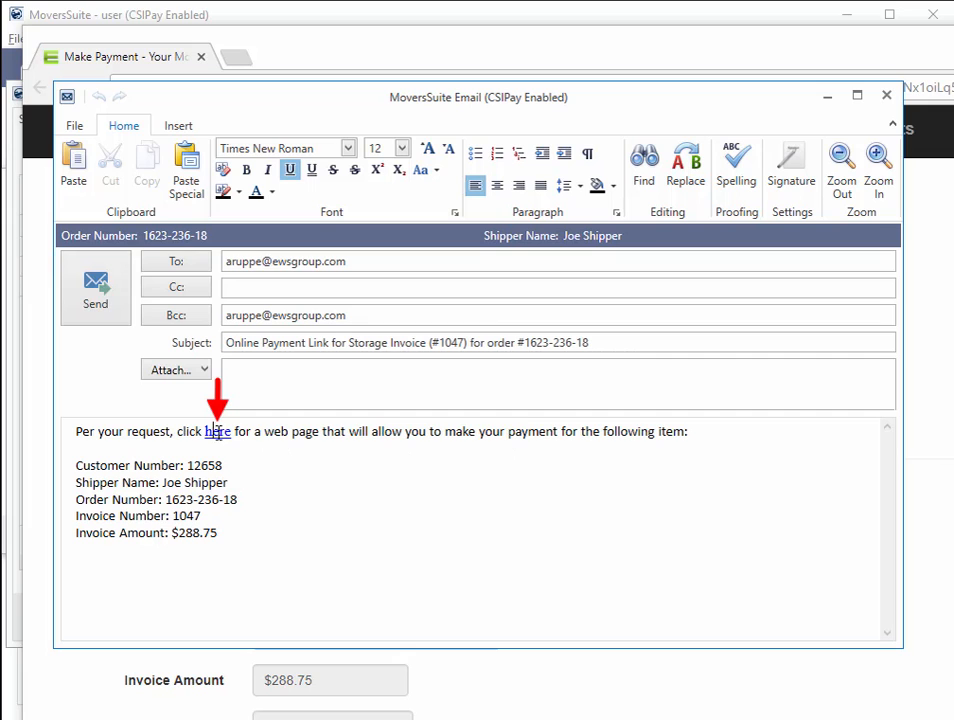
pyautogui.click(836, 99)
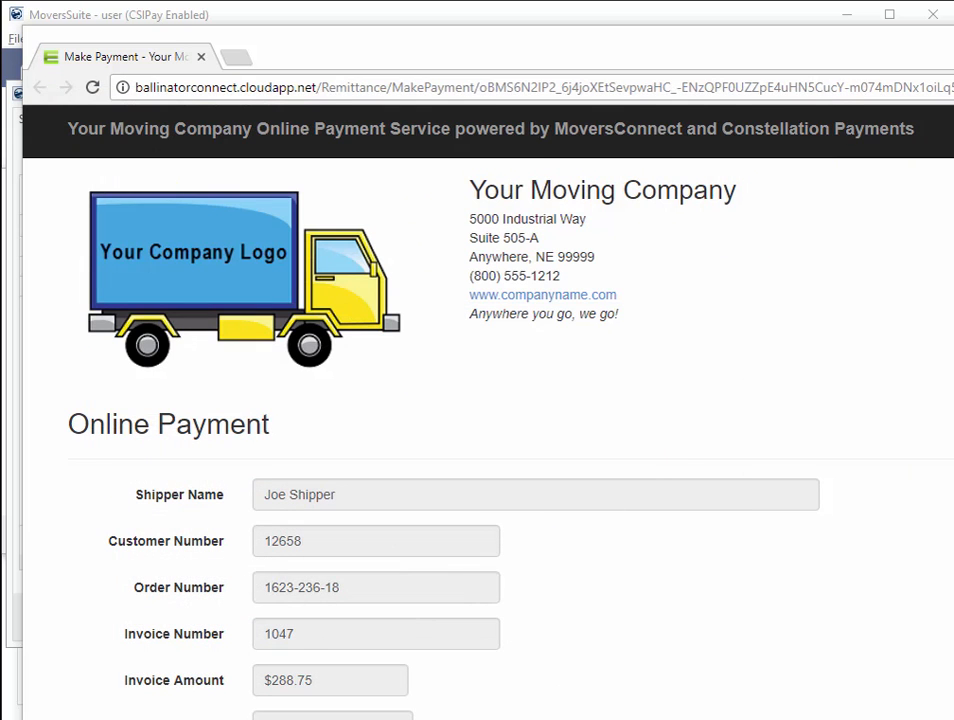
pyautogui.scroll(-4, 480, 440)
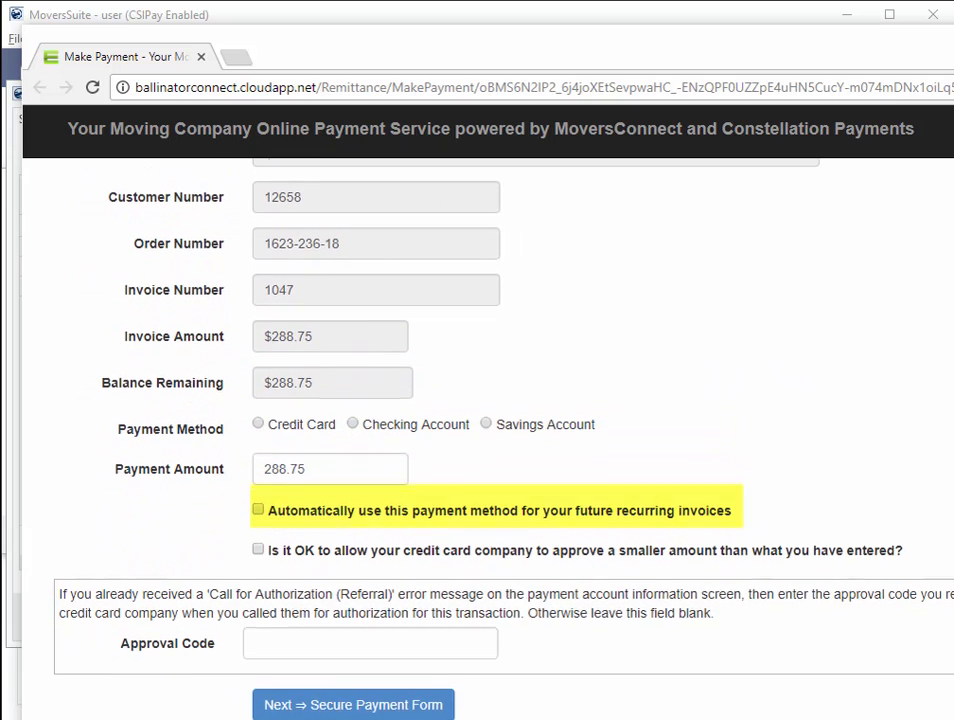
pyautogui.click(258, 508)
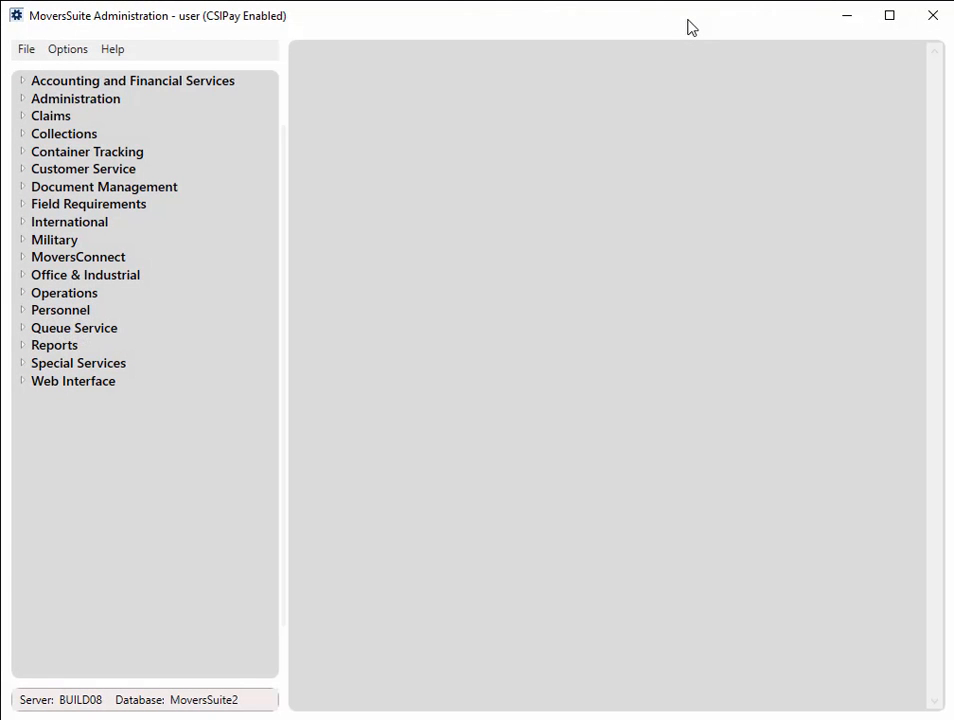
# In MoversSuite Administration, open the Online Payment Link template in the System Email setup under Accounting and Financial Services.
pyautogui.click(22, 81)
pyautogui.moveTo(272, 171); pyautogui.dragTo(245, 377)
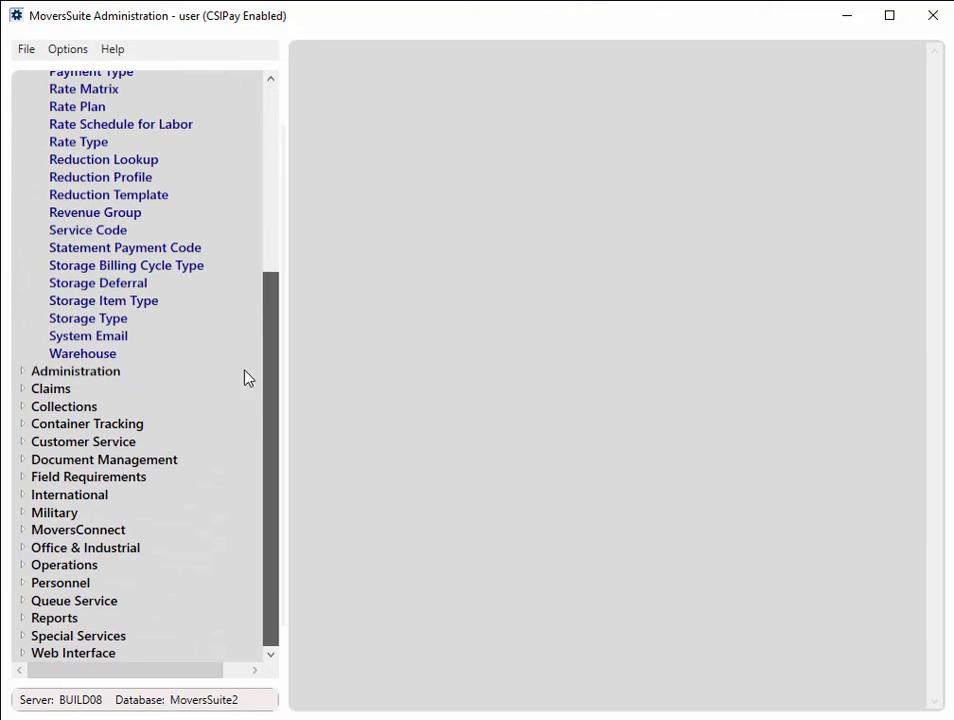
pyautogui.click(110, 336)
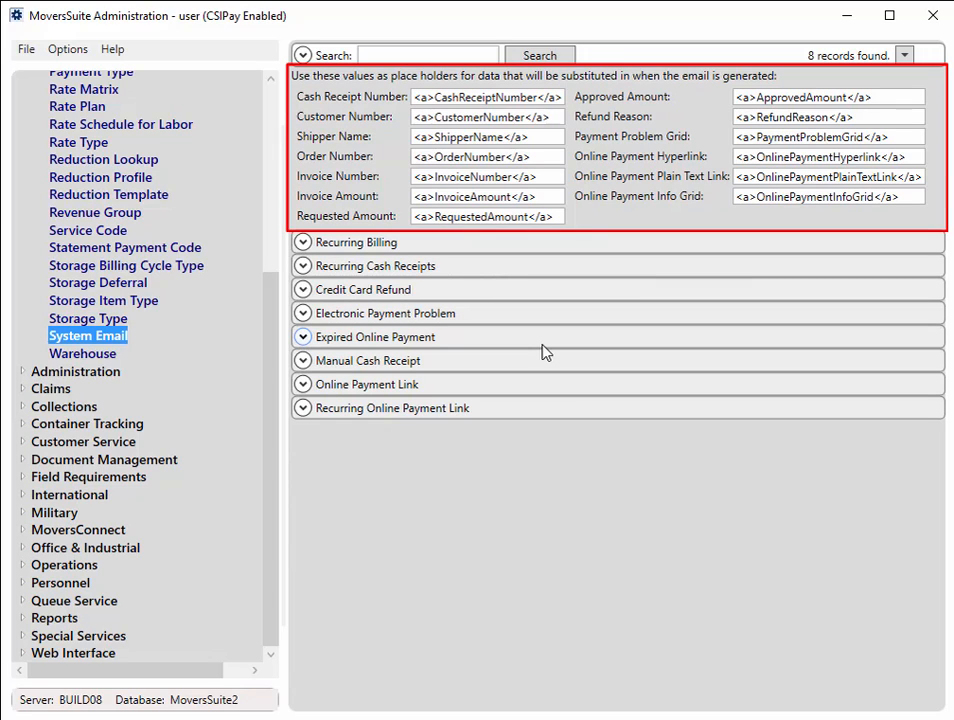
pyautogui.click(430, 389)
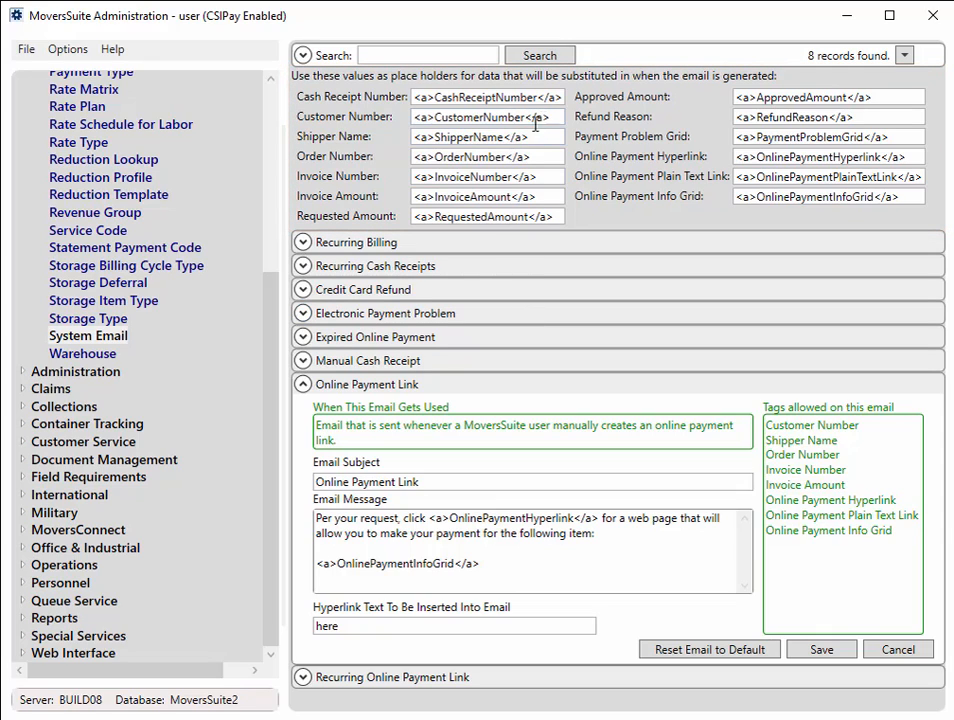
# Copy the <a>CustomerNumber</a> placeholder onto its own line above the <a>OnlinePaymentInfoGrid</a> tag in the Online Payment Link email message.
pyautogui.moveTo(551, 117); pyautogui.dragTo(395, 119)
pyautogui.hotkey('ctrl', 'c')
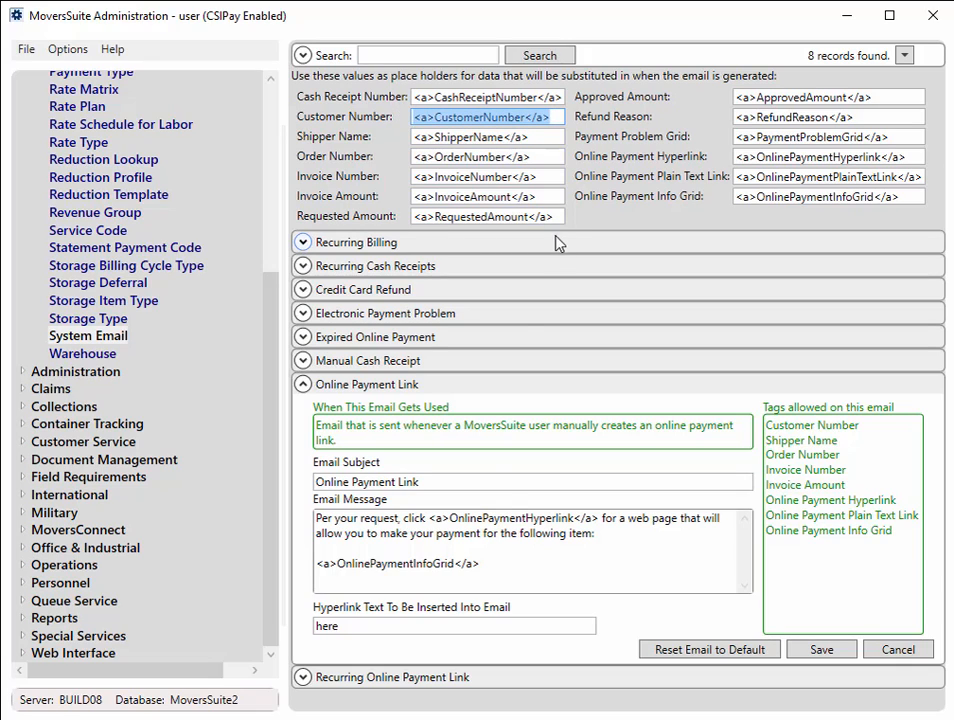
pyautogui.click(418, 548)
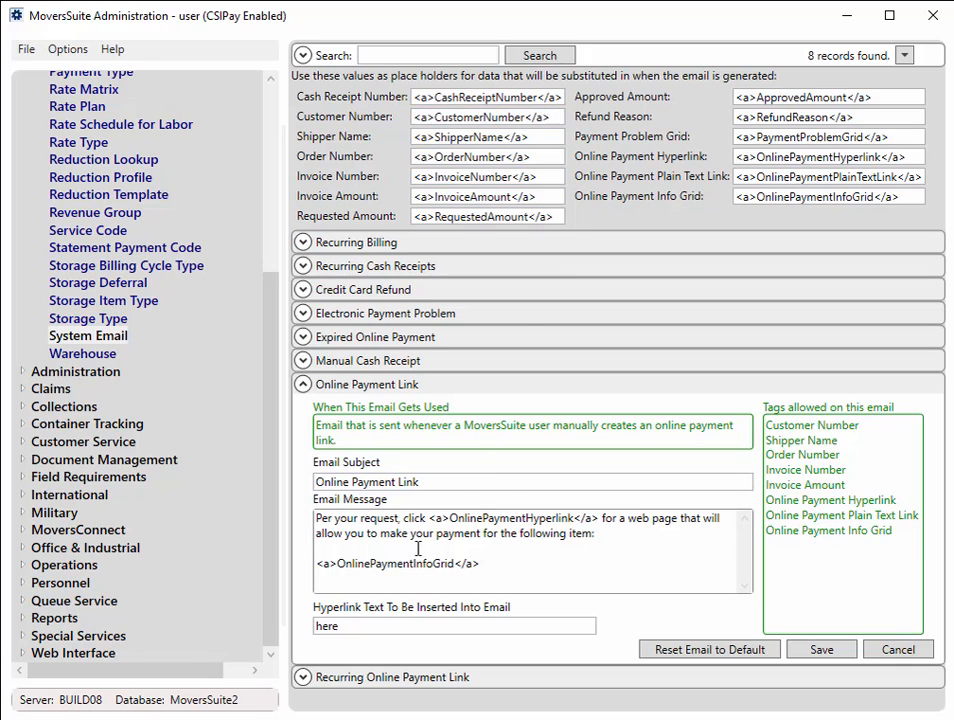
pyautogui.press('Return')
pyautogui.press('Return')
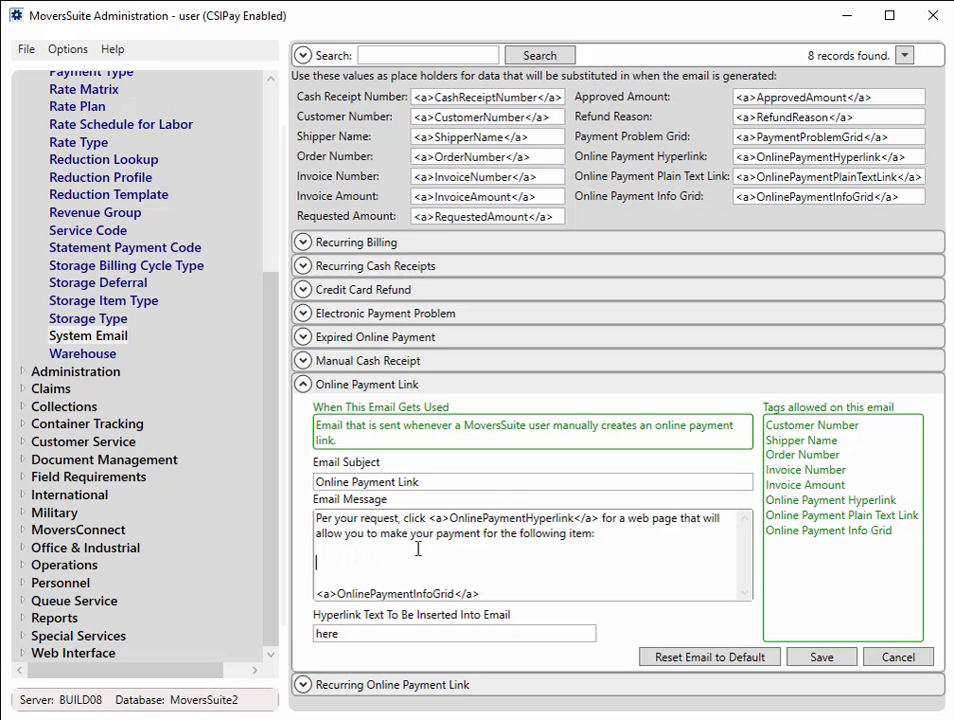
pyautogui.hotkey('ctrl', 'v')
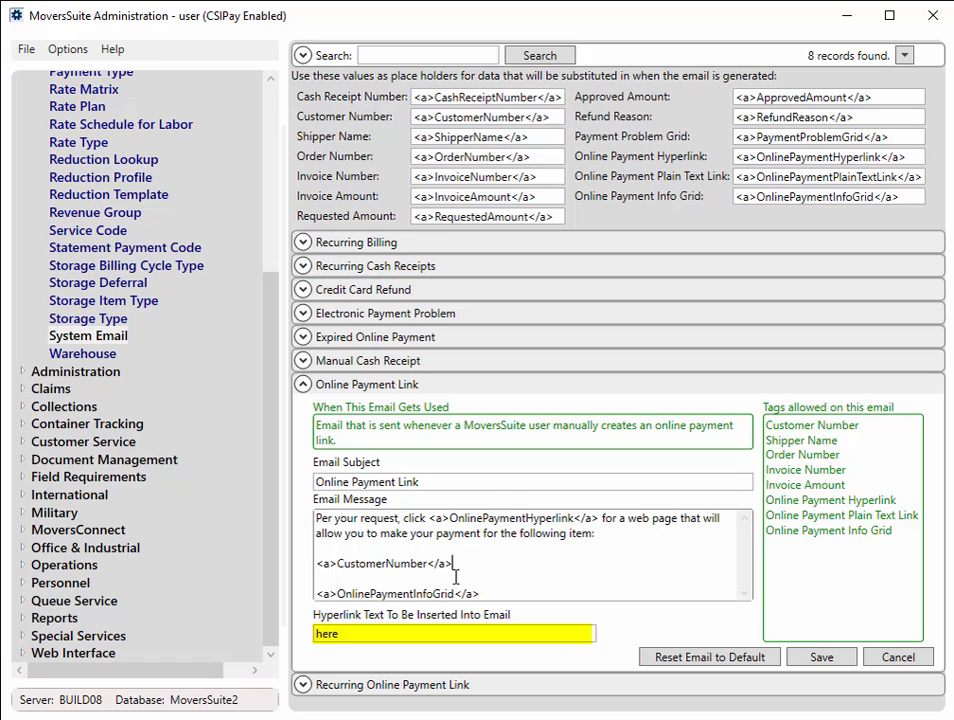
# Set the hyperlink text inserted into the Online Payment Link email to "this link" and save the template.
pyautogui.doubleClick(354, 633)
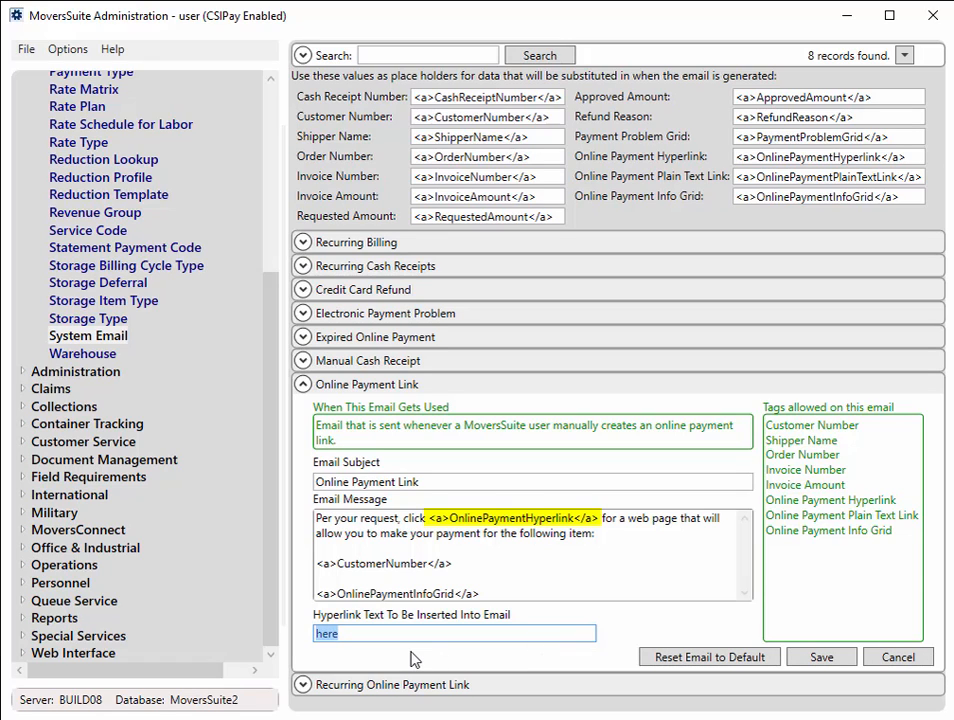
pyautogui.write('this link')
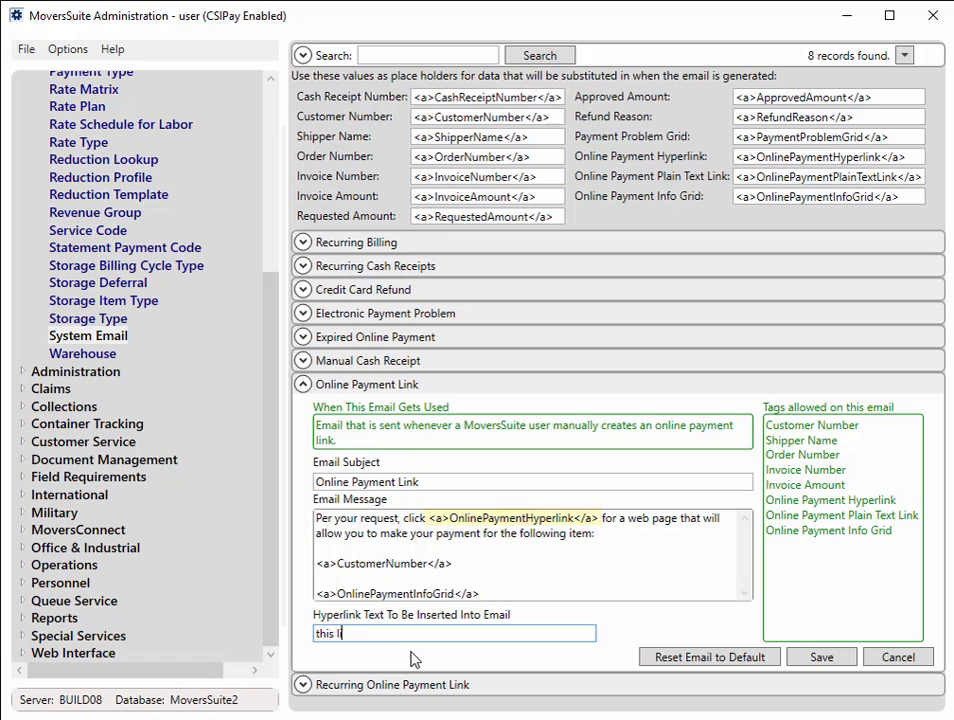
pyautogui.click(822, 658)
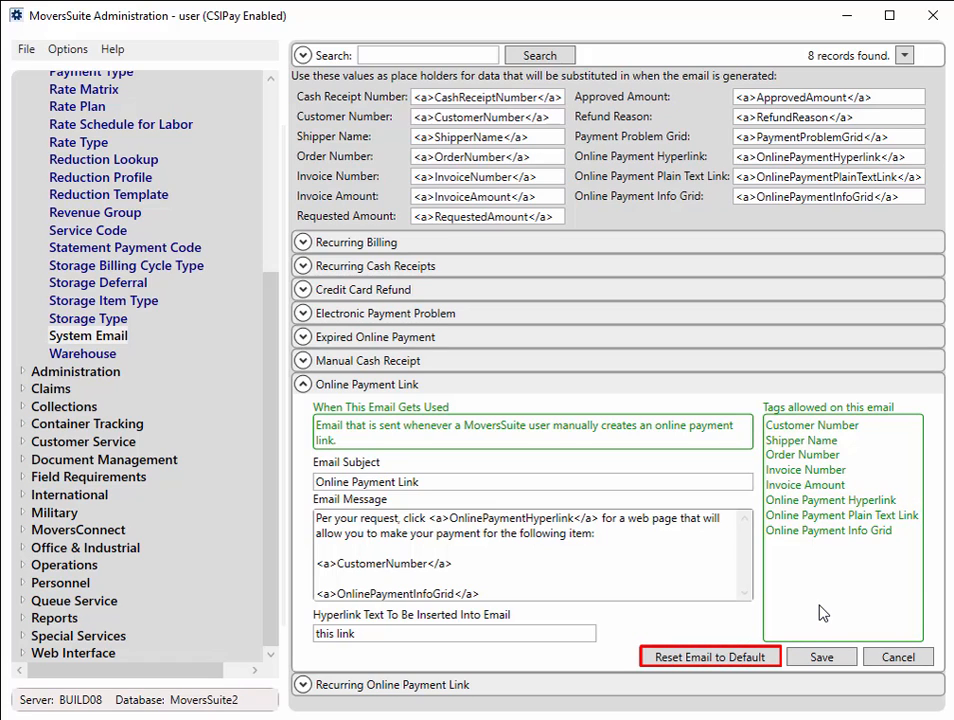
# Reset the Online Payment Link email to its default content and collapse the template.
pyautogui.click(712, 660)
pyautogui.click(599, 550)
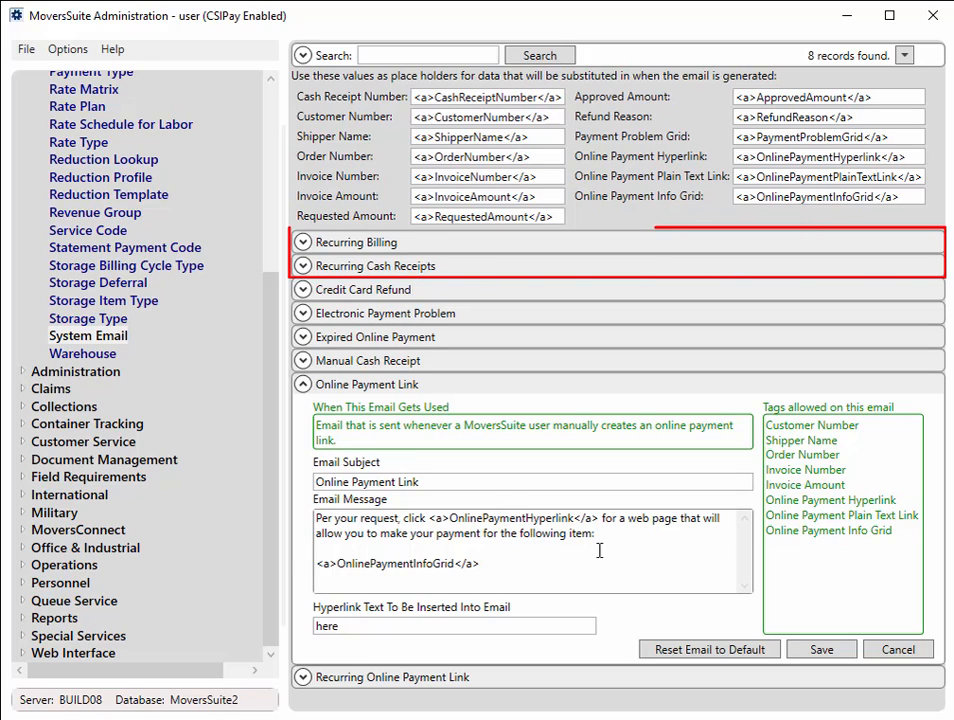
pyautogui.click(302, 385)
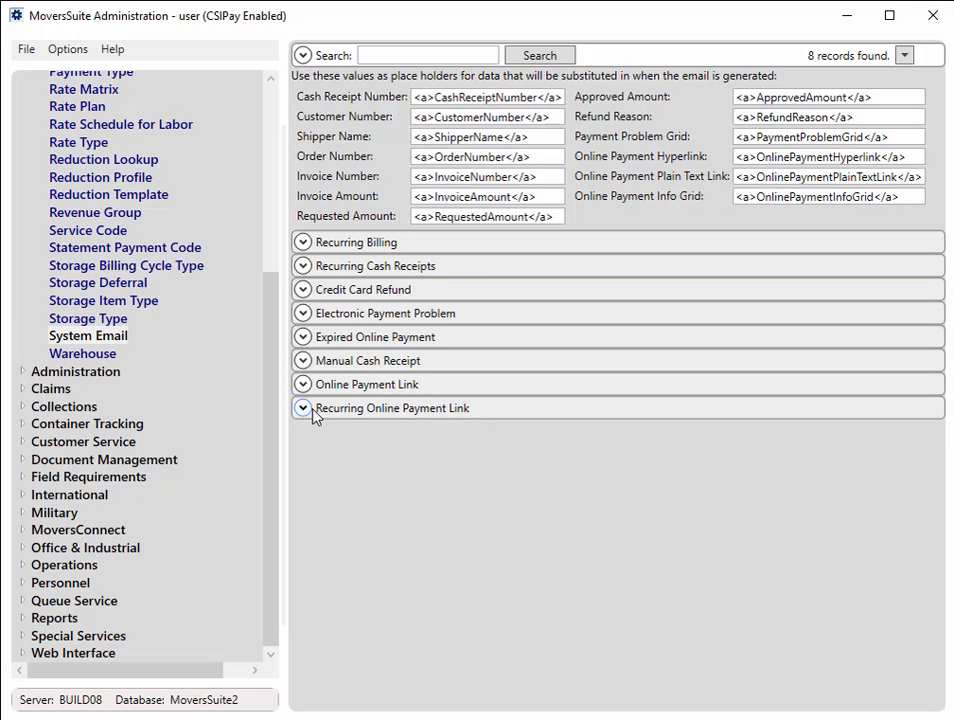
# Open the CSI Pay electronic merchant, saving all pending email changes on leaving, and verify its merchant credentials.
pyautogui.moveTo(272, 385); pyautogui.dragTo(291, 175)
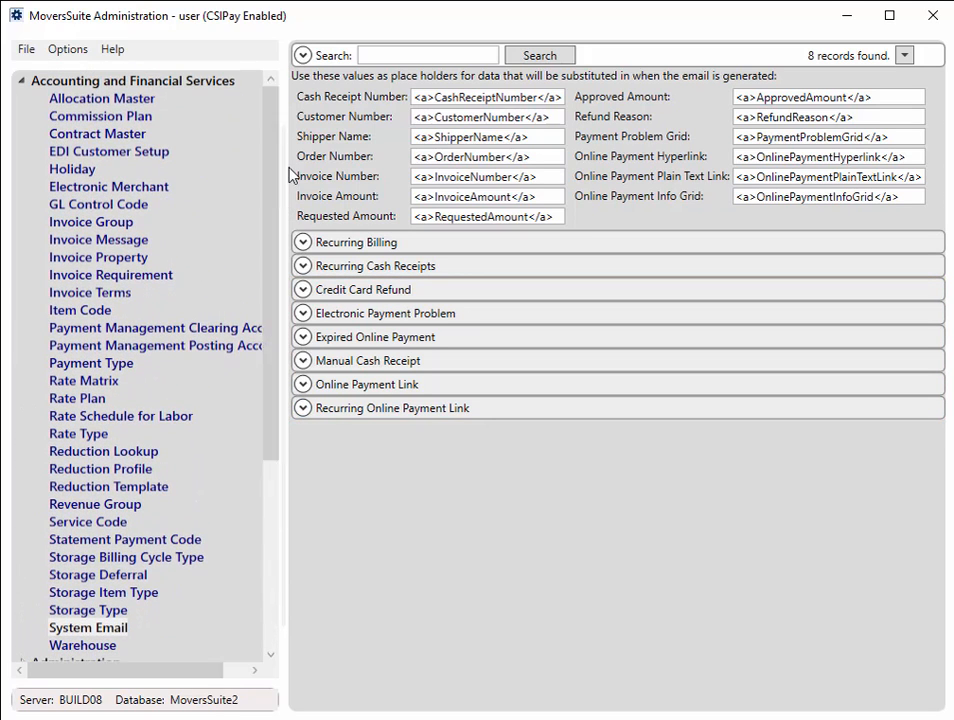
pyautogui.click(160, 188)
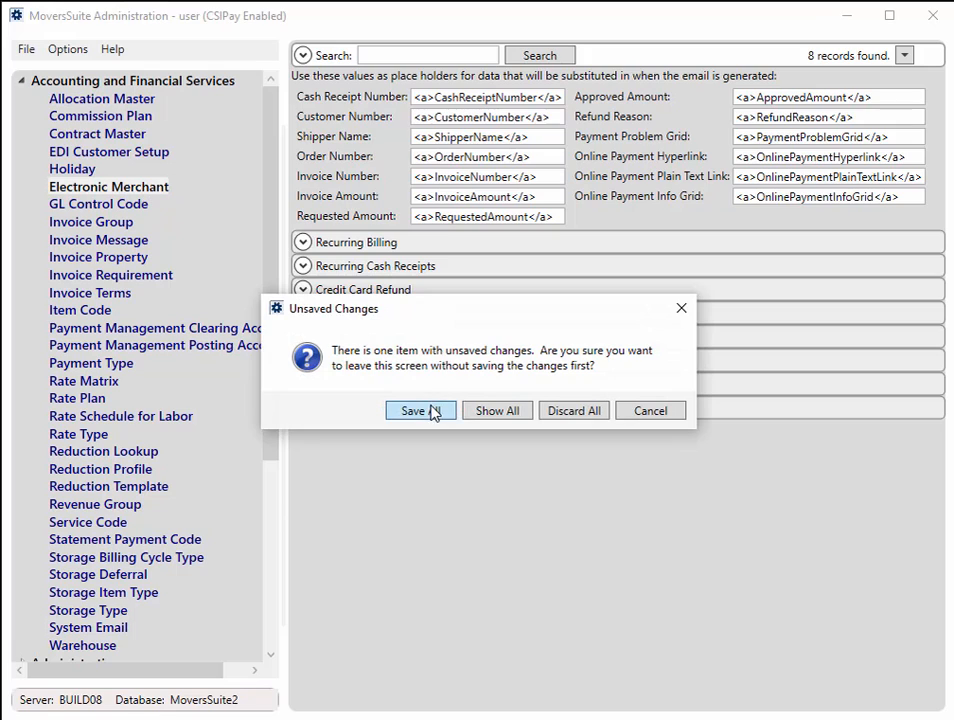
pyautogui.click(433, 411)
pyautogui.click(372, 106)
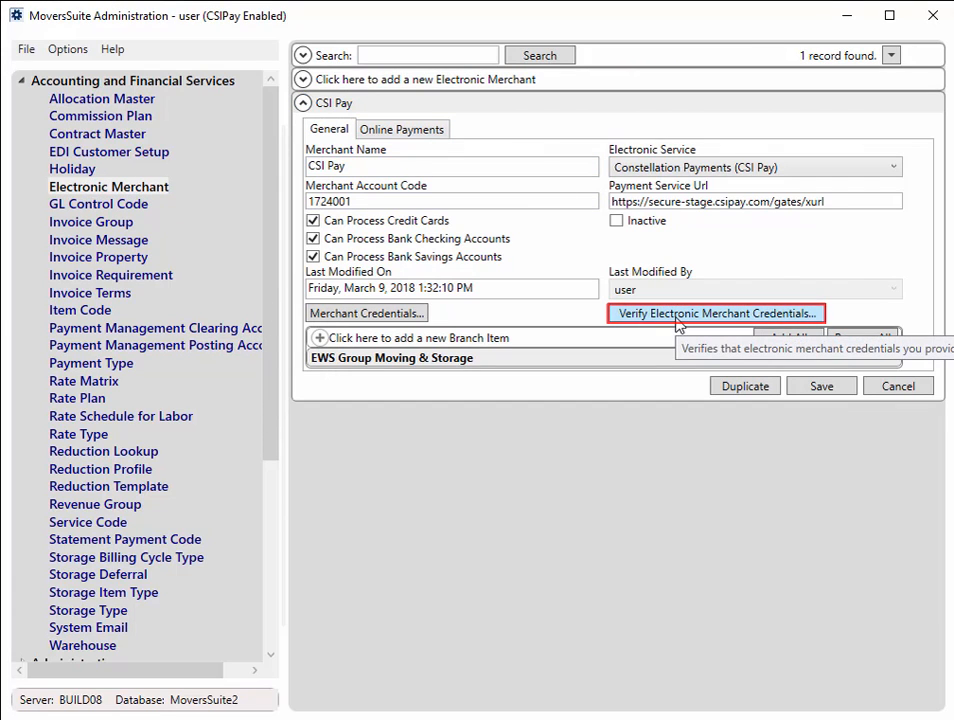
pyautogui.click(677, 318)
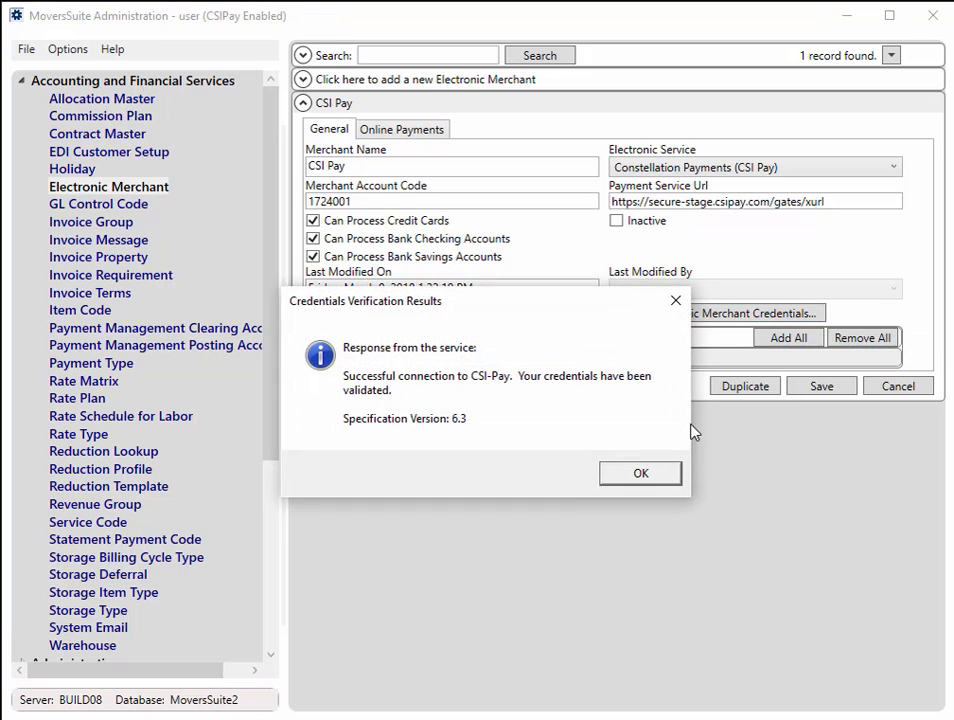
pyautogui.click(658, 482)
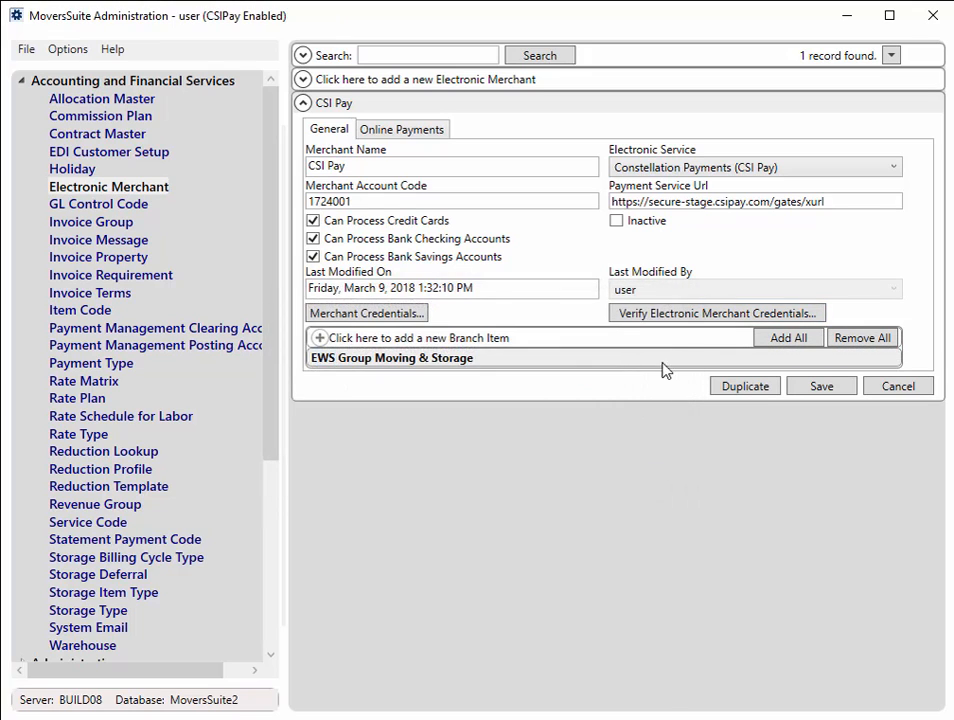